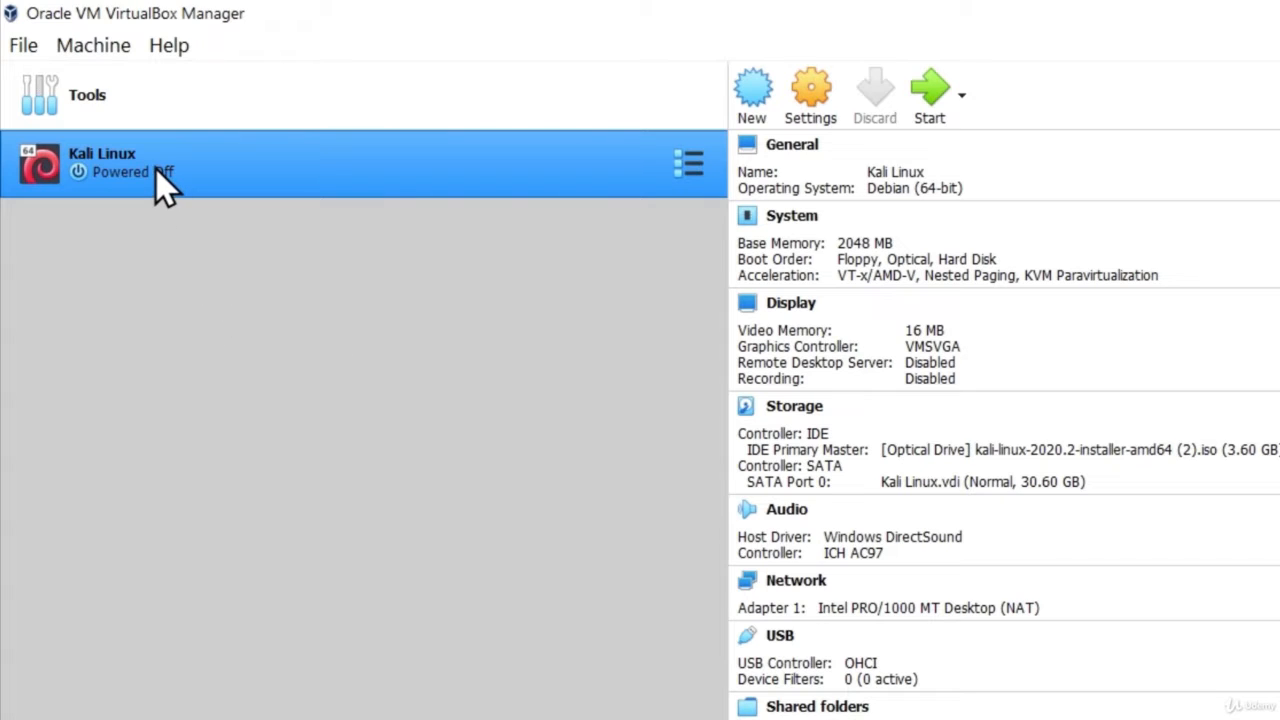
Start the Kali Linux virtual machine from the VirtualBox Manager
{"action": "left_click", "coordinate": [928, 88]}
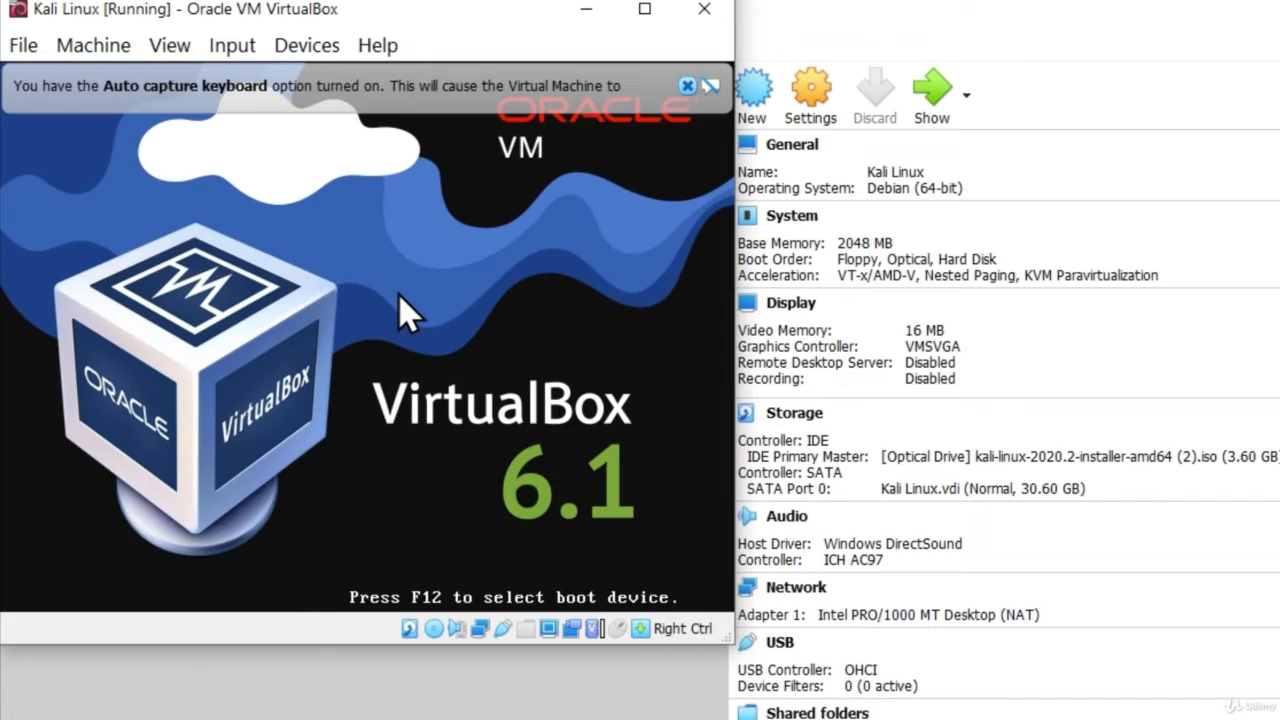
Dismiss the keyboard auto-capture notice and maximize the Kali VM window
{"action": "left_click", "coordinate": [687, 87]}
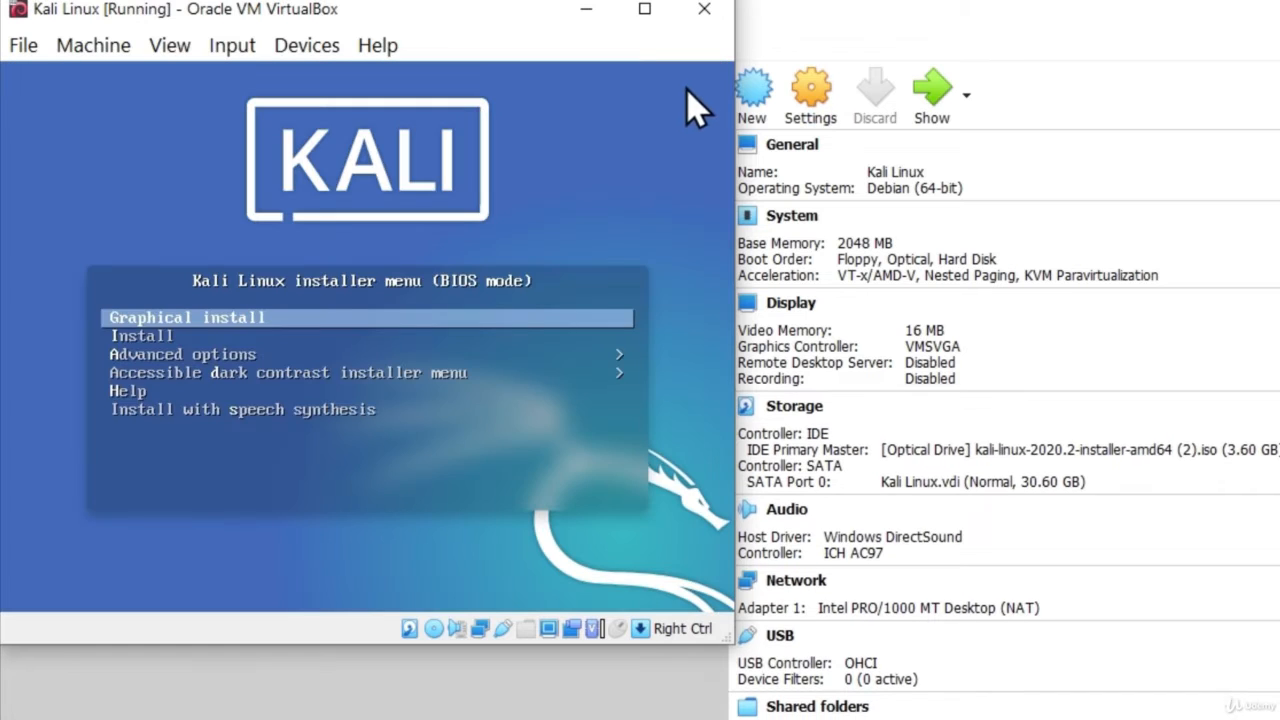
{"action": "left_click", "coordinate": [645, 12]}
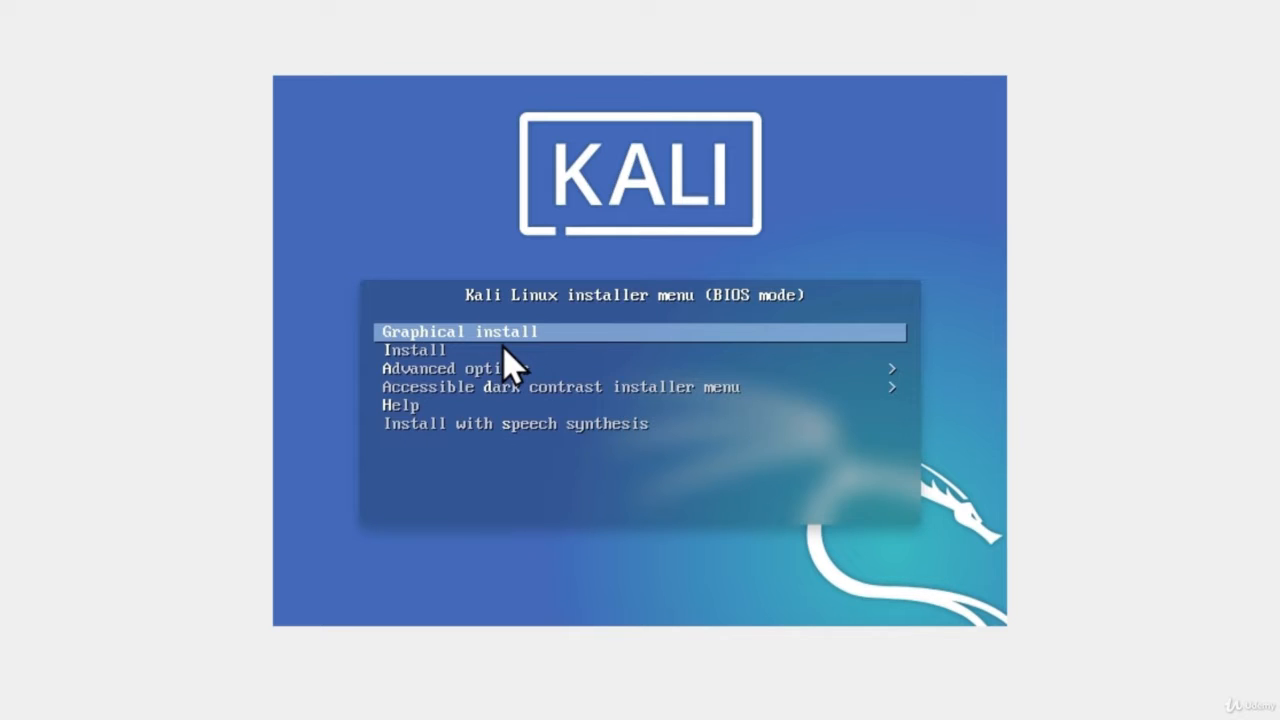
Launch Graphical install, choose English as the language, and accept United States as the location
{"action": "key", "text": "Return"}
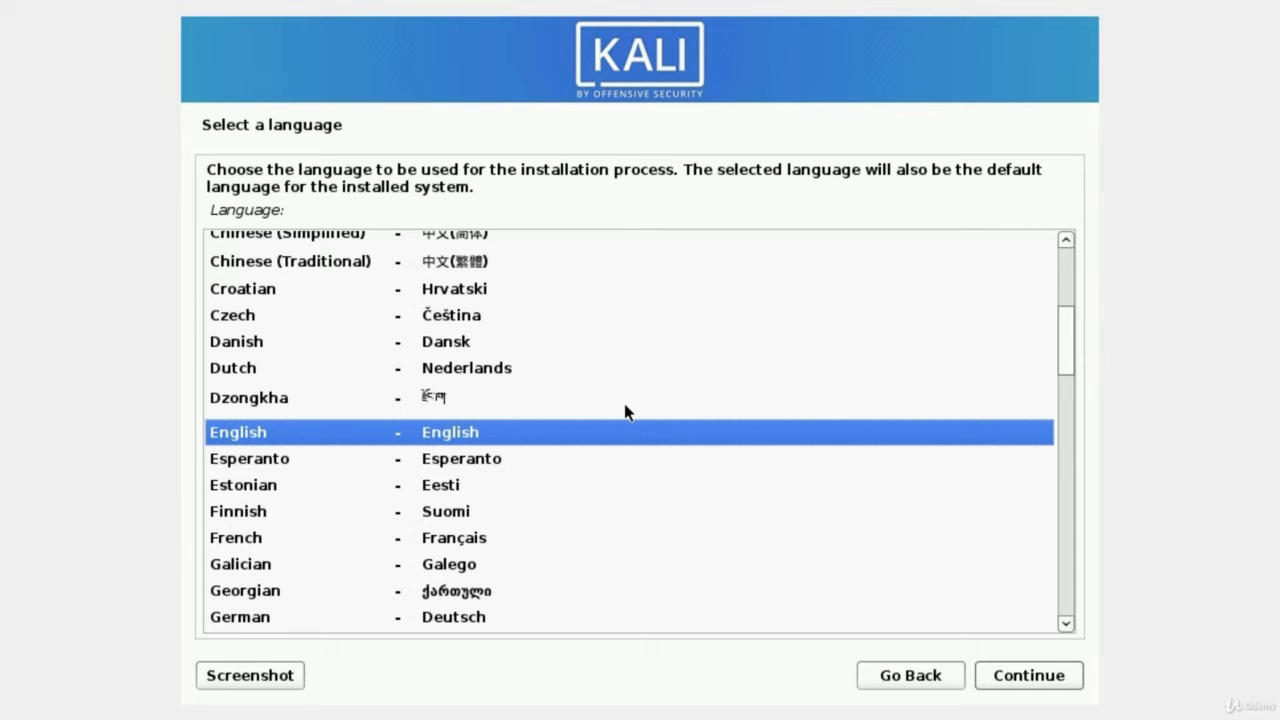
{"action": "left_click", "coordinate": [243, 463]}
{"action": "left_click", "coordinate": [249, 437]}
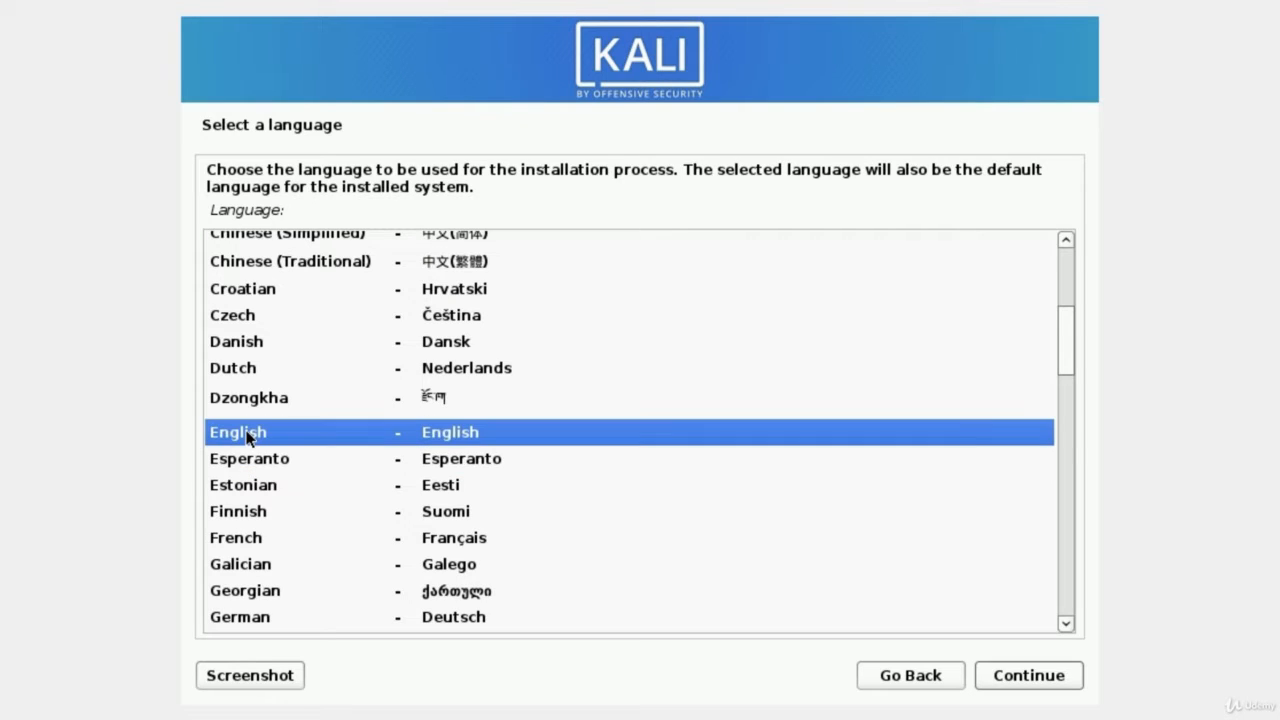
{"action": "left_click", "coordinate": [1013, 677]}
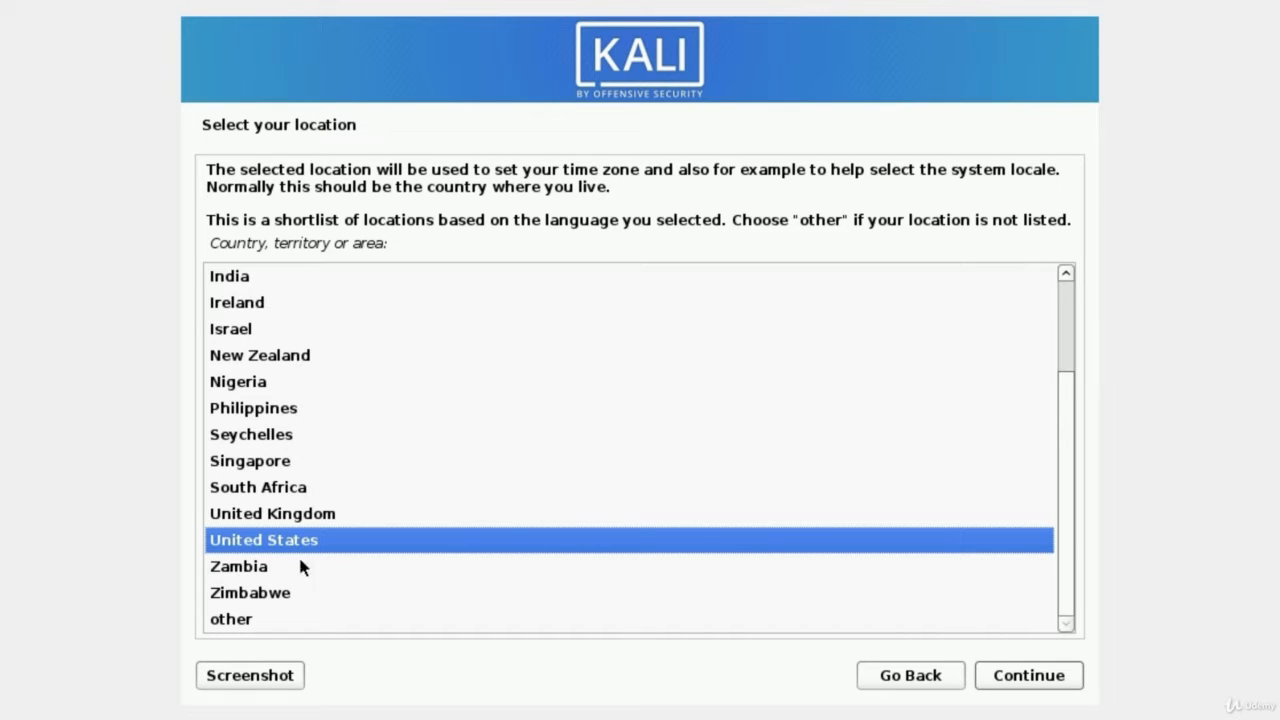
{"action": "left_click", "coordinate": [1040, 684]}
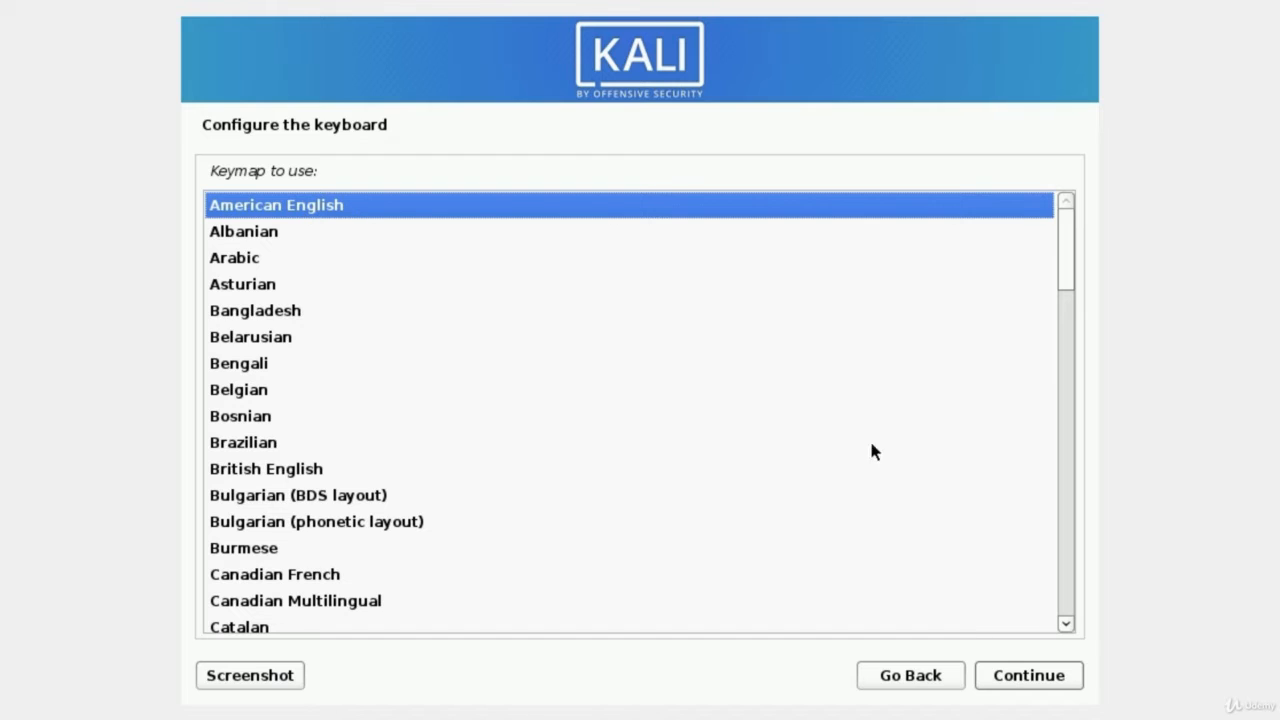
Accept American English as the keyboard layout
{"action": "left_click", "coordinate": [1024, 688]}
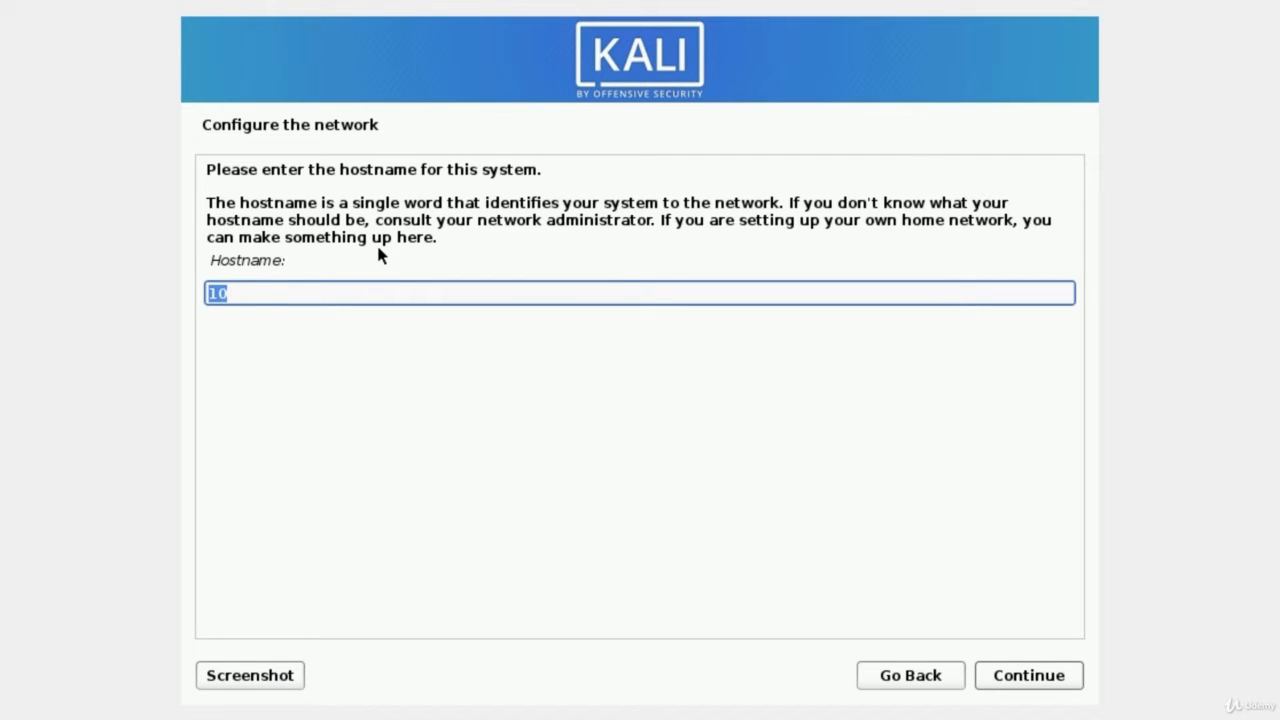
Set the hostname to Kali and leave the domain name empty
{"action": "type", "text": "Kali"}
{"action": "left_click", "coordinate": [1030, 684]}
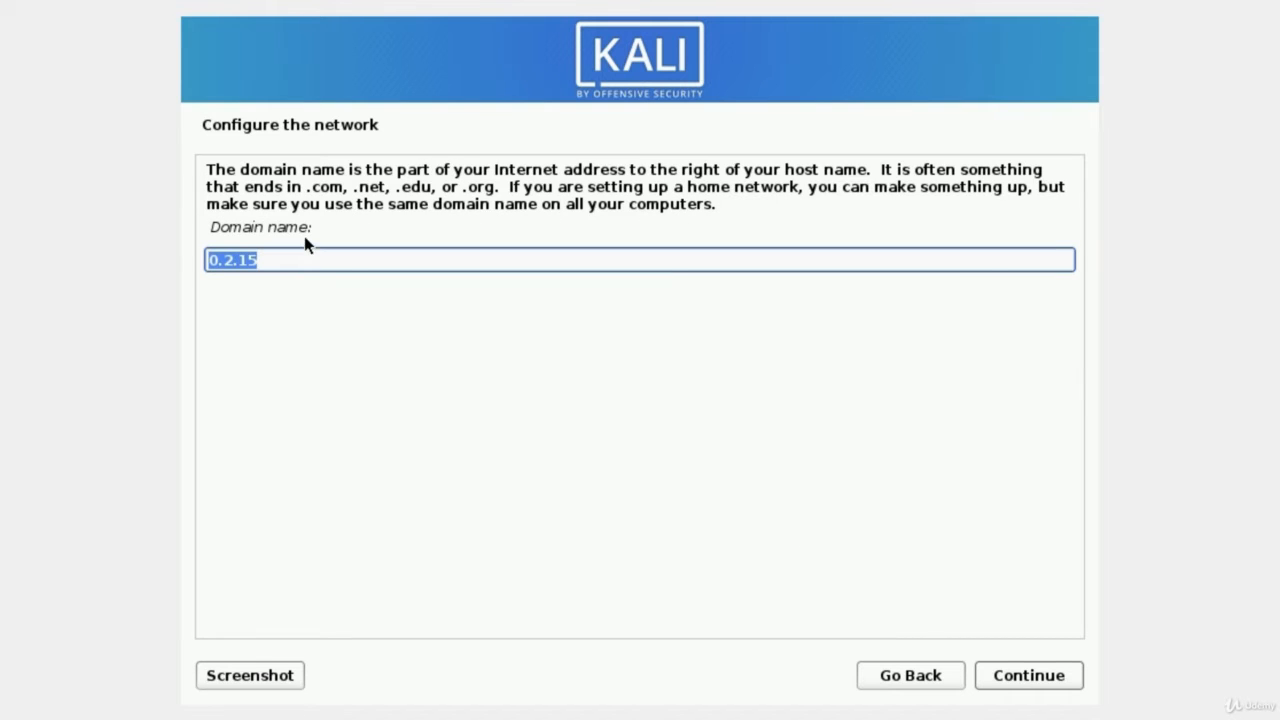
{"action": "key", "text": "BackSpace"}
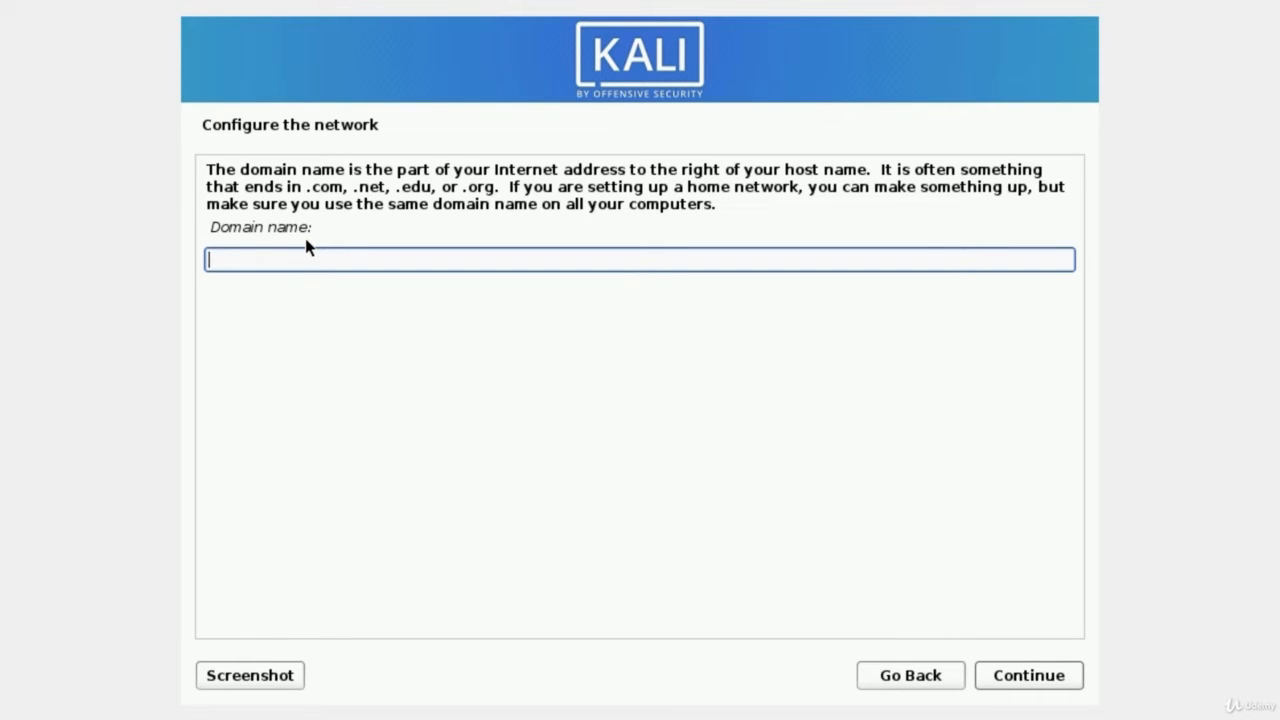
{"action": "left_click", "coordinate": [1024, 683]}
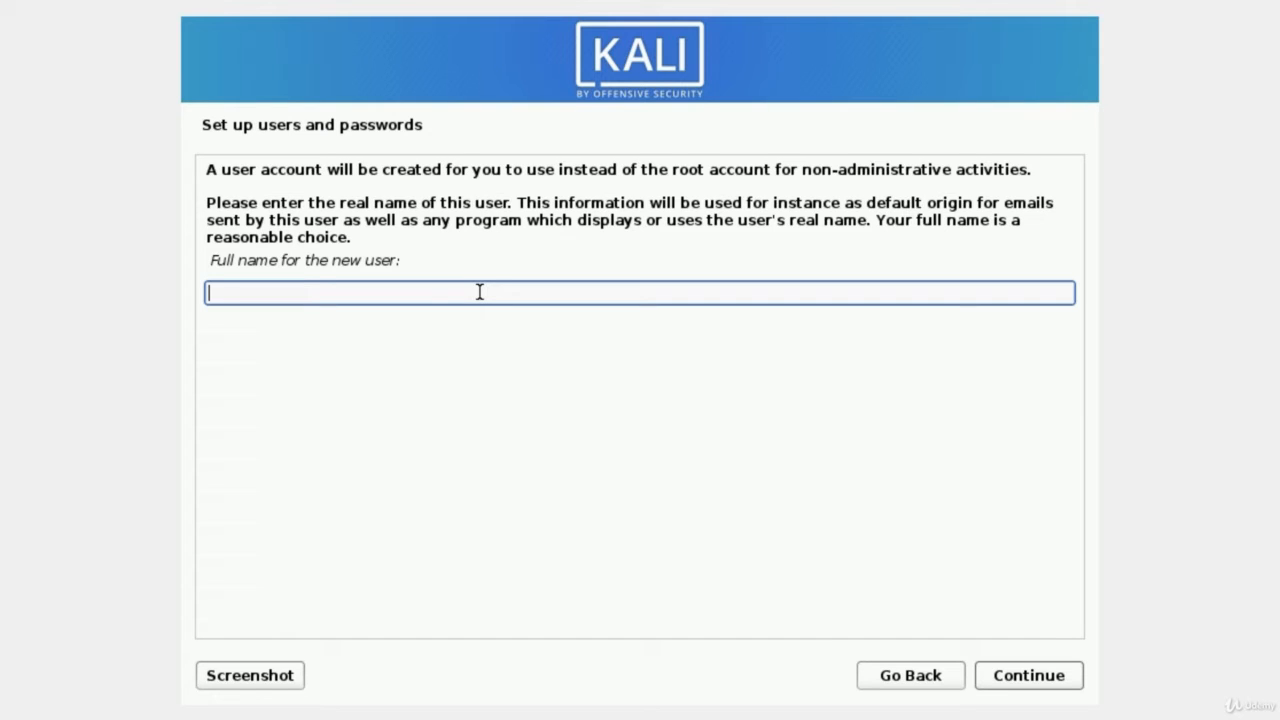
Enter the new user's full name and accept the suggested username
{"action": "type", "text": "MrHacker"}
{"action": "left_click", "coordinate": [1036, 688]}
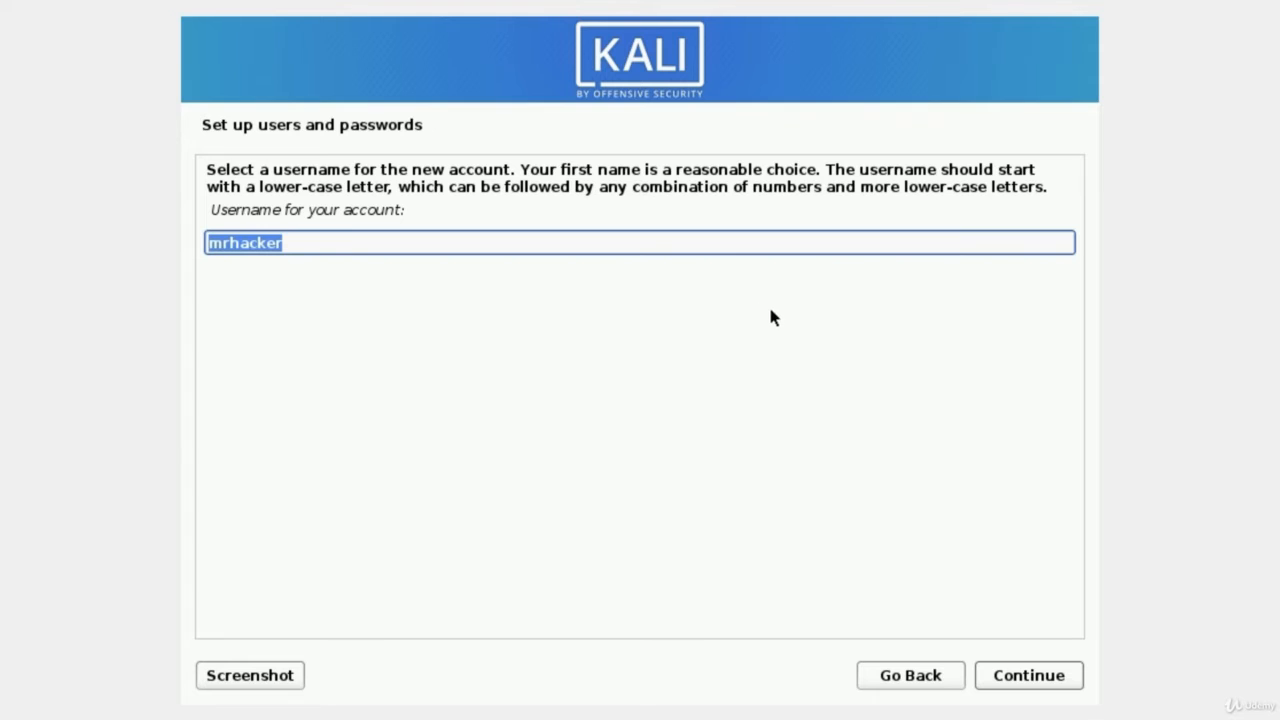
{"action": "left_click", "coordinate": [1025, 682]}
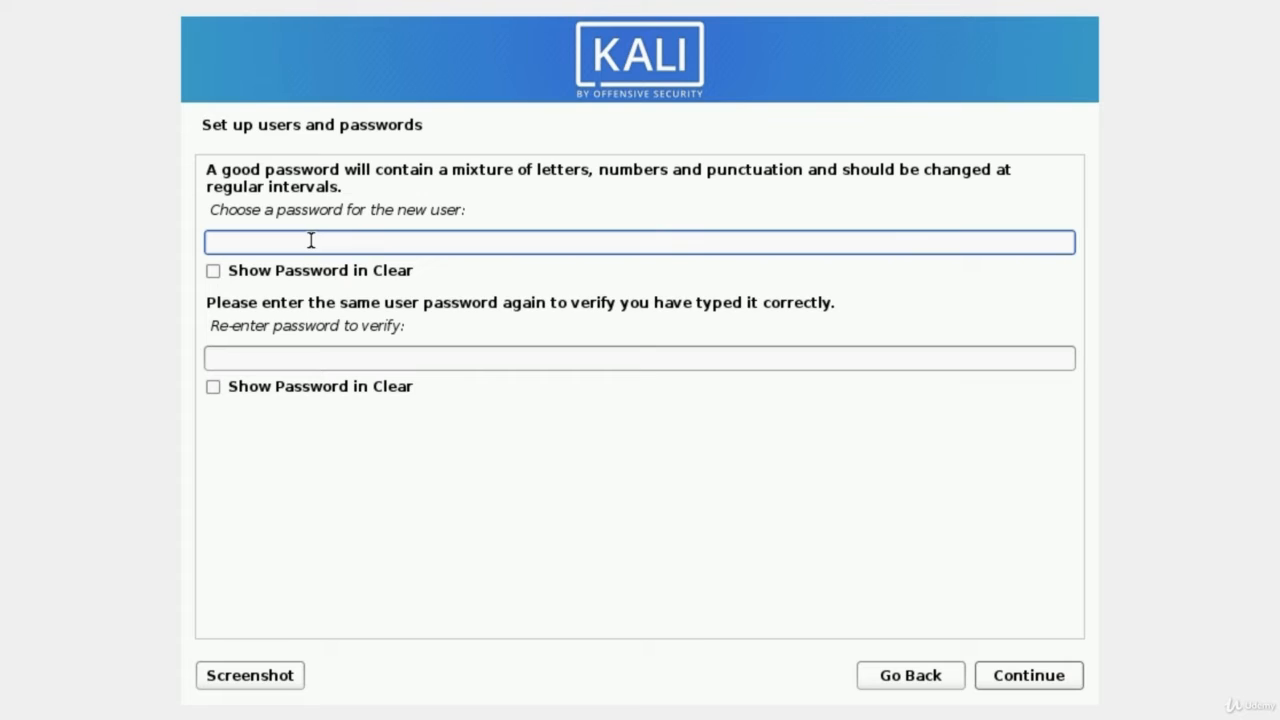
Enter the new user's password, confirm it, and submit
{"action": "type", "text": "kali"}
{"action": "key", "text": "BackSpace"}
{"action": "key", "text": "BackSpace"}
{"action": "key", "text": "BackSpace"}
{"action": "key", "text": "BackSpace"}
{"action": "type", "text": "kali1234"}
{"action": "key", "text": "Tab"}
{"action": "key", "text": "Tab"}
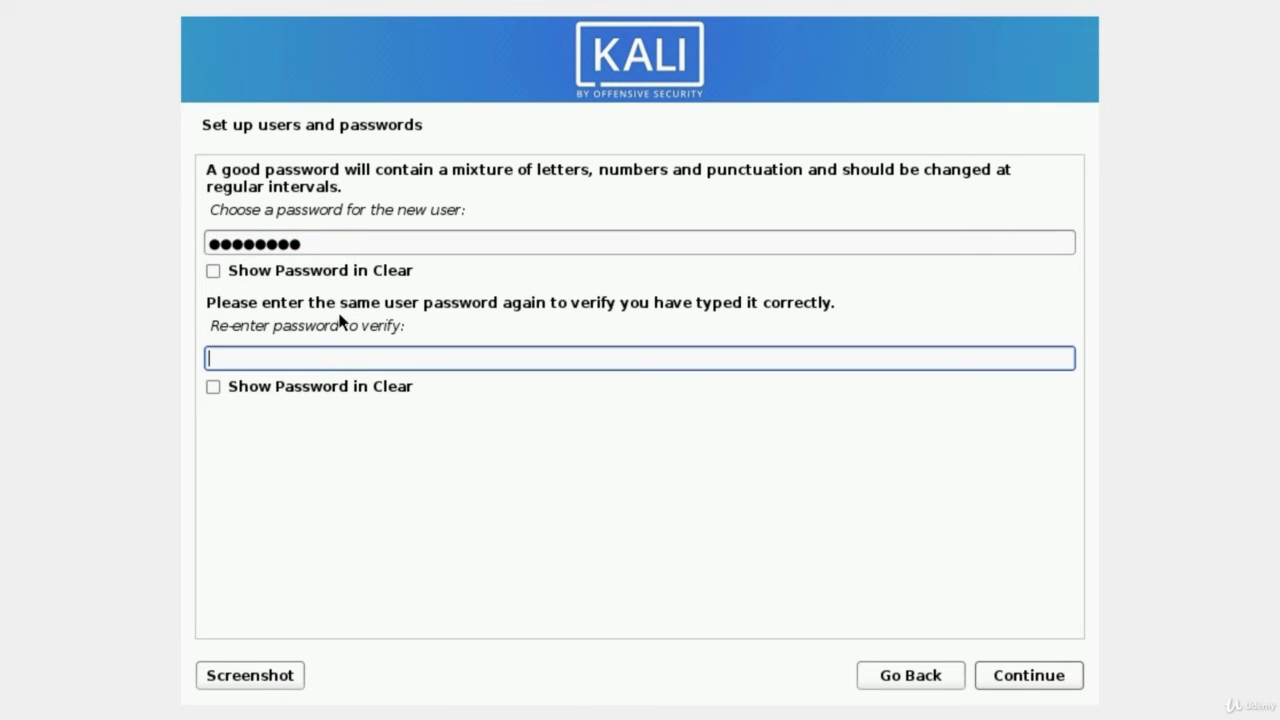
{"action": "type", "text": "kali1234"}
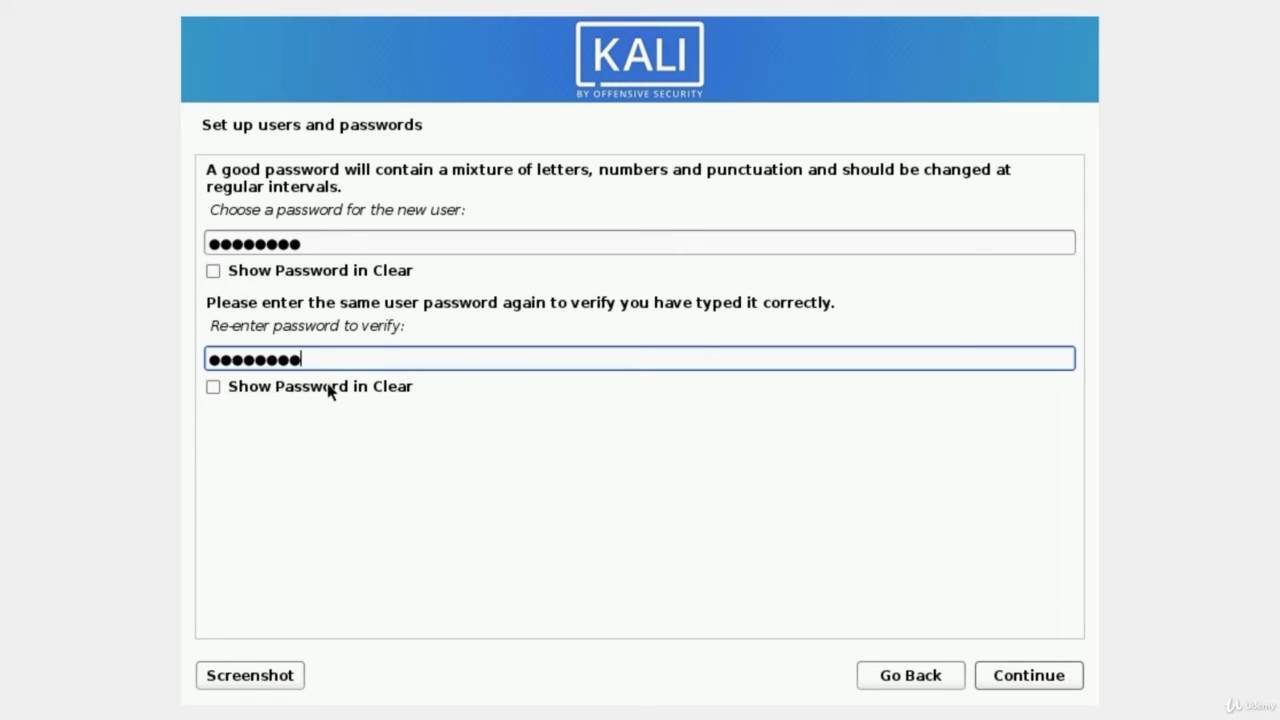
{"action": "left_click", "coordinate": [1029, 679]}
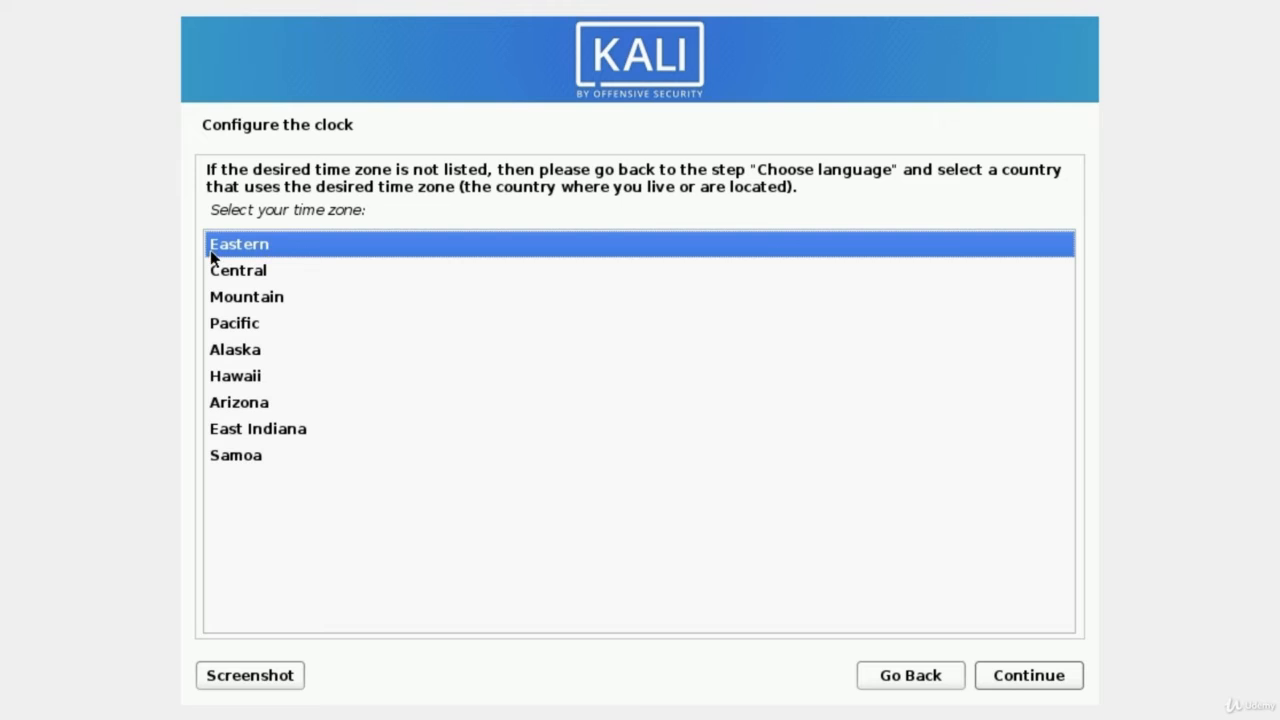
Keep Eastern as the time zone
{"action": "left_click", "coordinate": [1030, 682]}
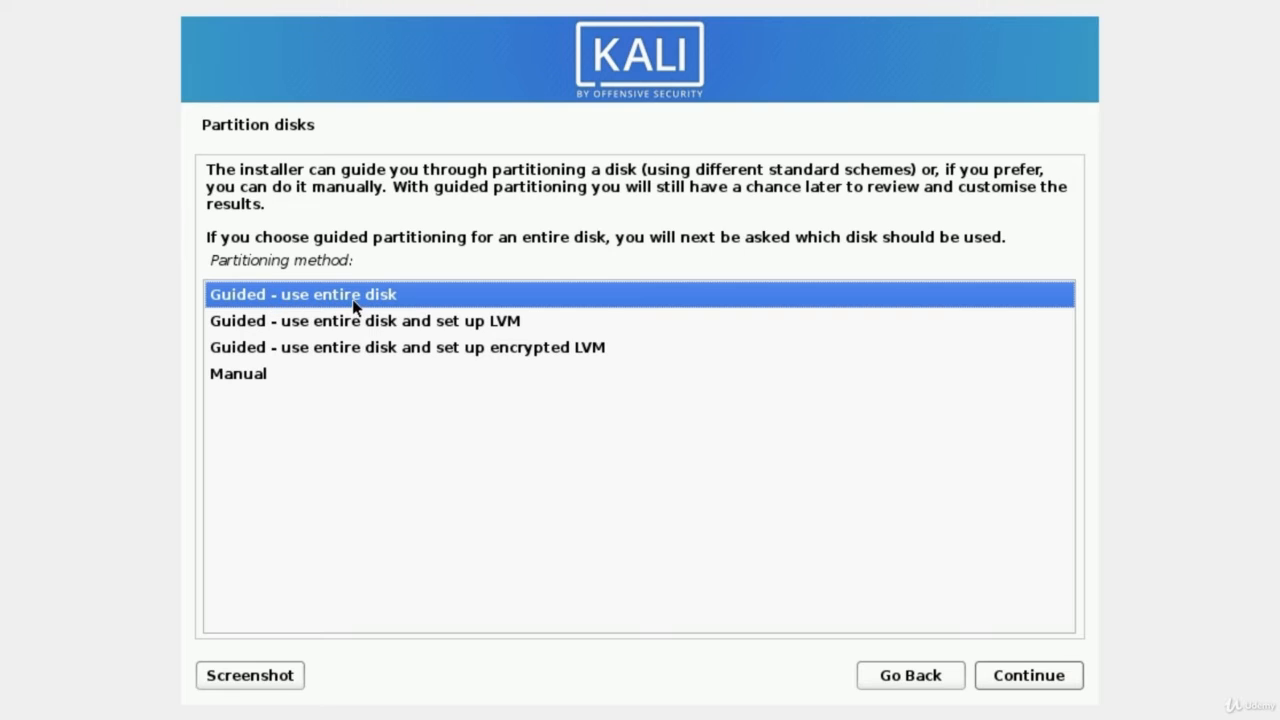
Guided-partition the entire 32.9 GB VBOX disk with all files in one partition
{"action": "left_click", "coordinate": [1012, 684]}
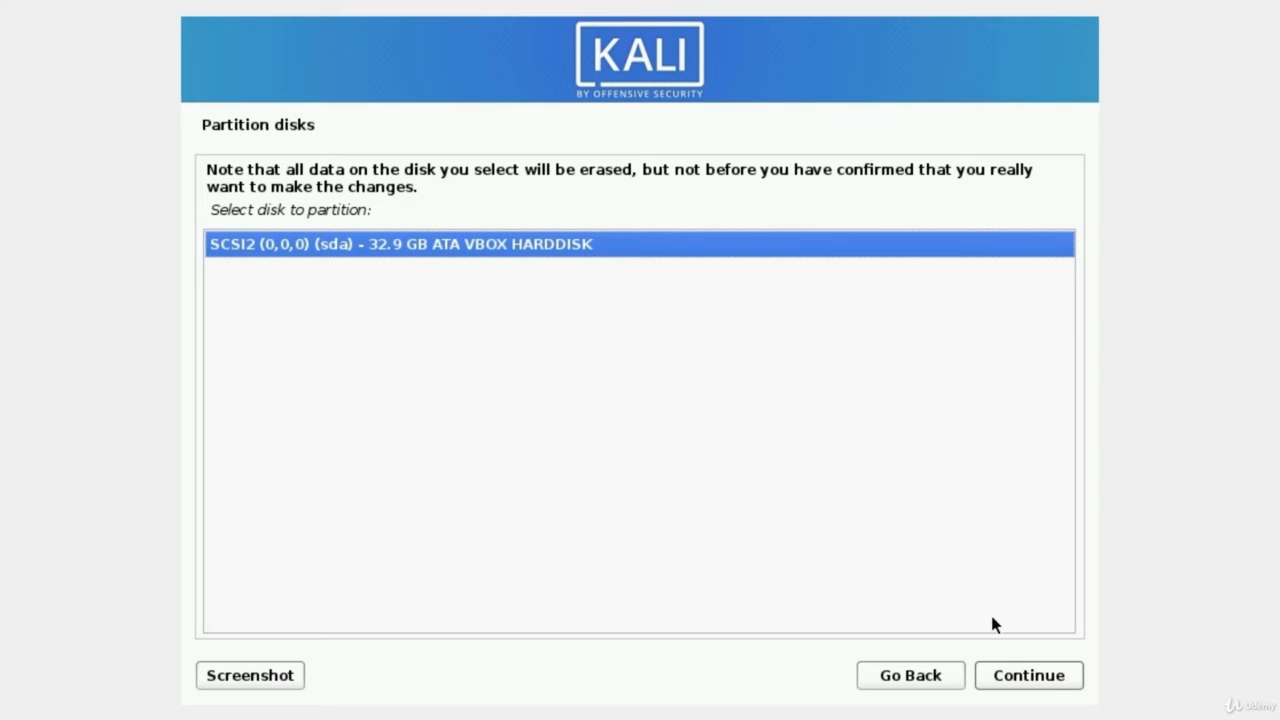
{"action": "left_click", "coordinate": [1010, 677]}
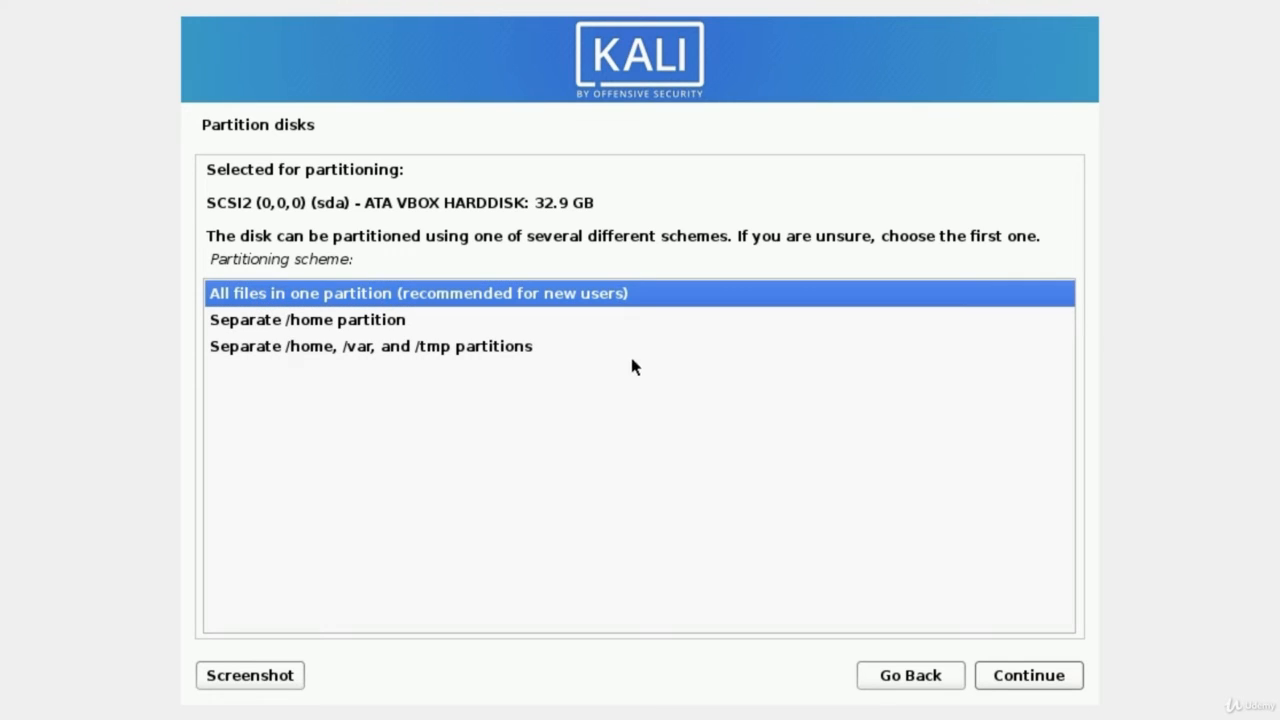
{"action": "left_click", "coordinate": [1030, 684]}
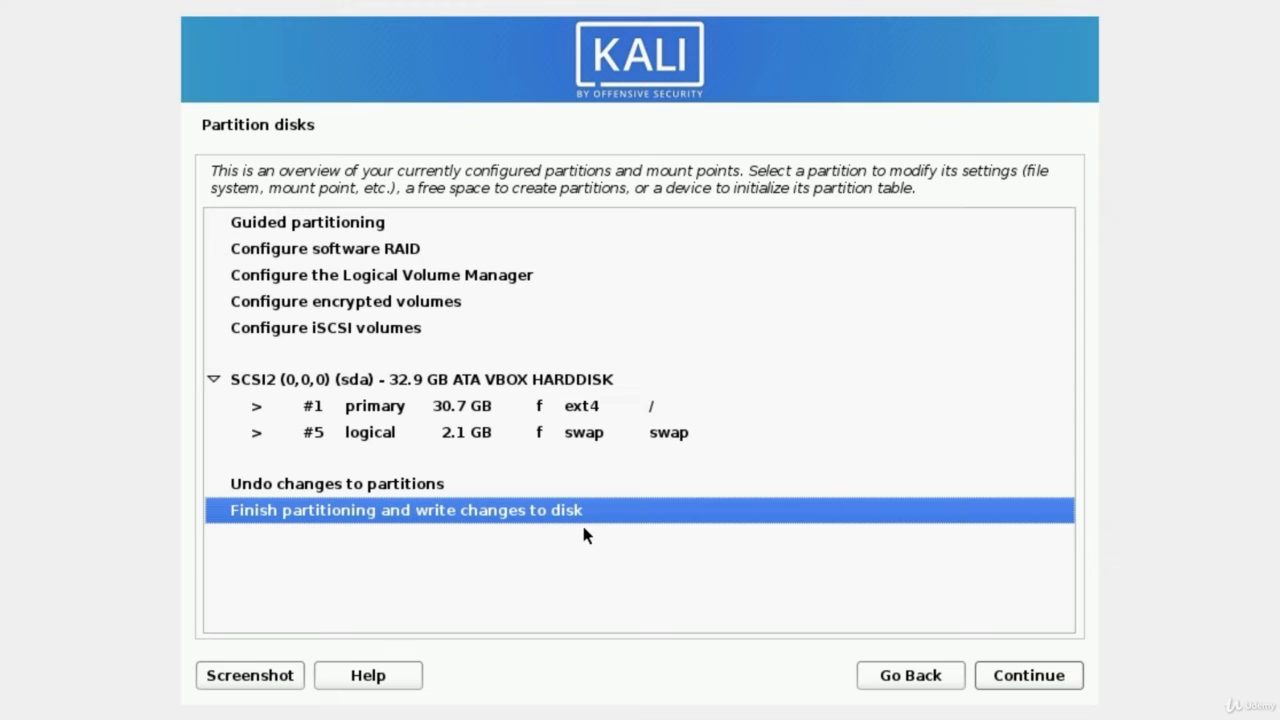
Finish partitioning and write the 30.7 GB ext4 root and 2.1 GB swap to disk
{"action": "left_click", "coordinate": [1030, 686]}
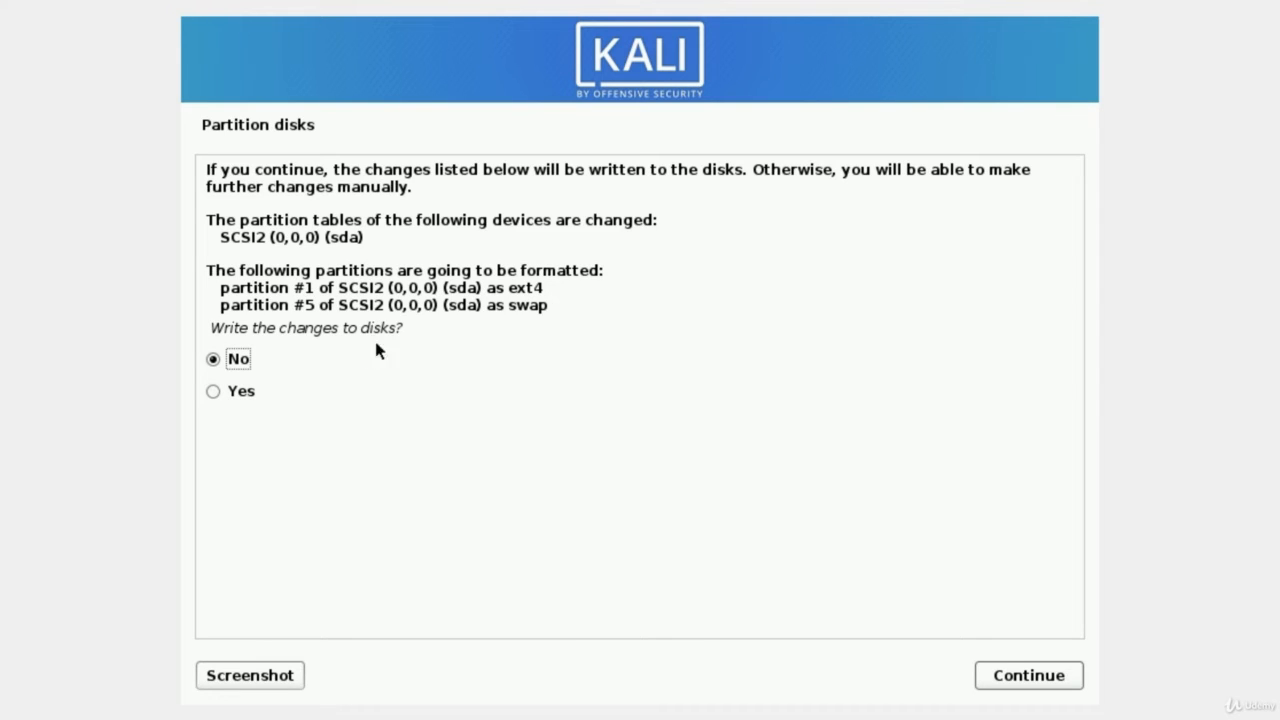
{"action": "left_click", "coordinate": [215, 397]}
{"action": "left_click", "coordinate": [1016, 685]}
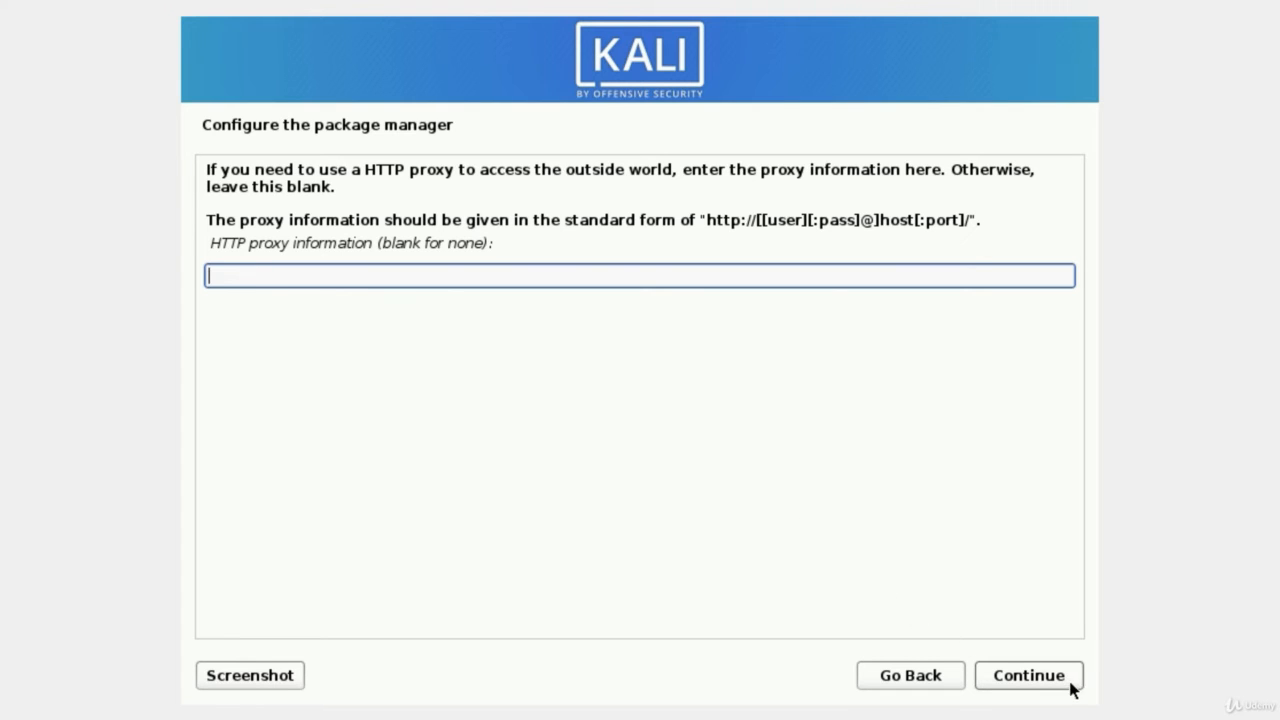
Continue the package manager setup with the HTTP proxy field left blank
{"action": "left_click", "coordinate": [1038, 678]}
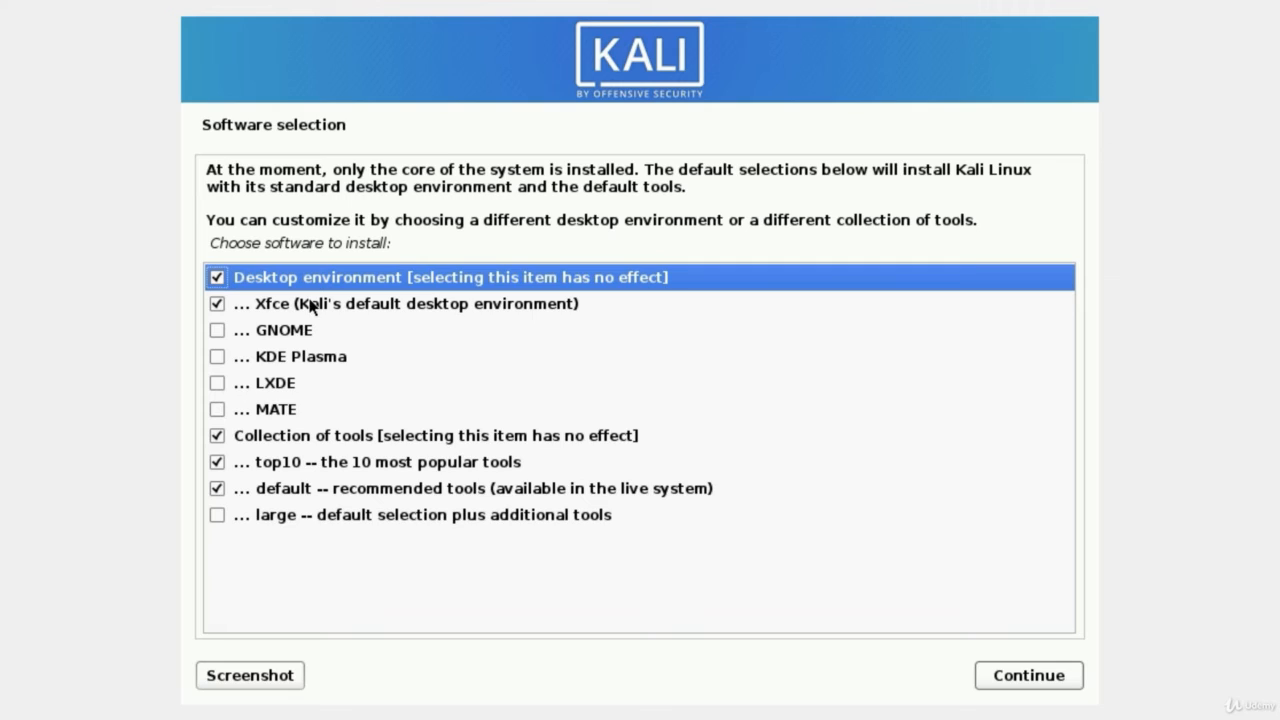
Add the 'large' tool collection to Xfce and the default tools, then start installing
{"action": "left_click", "coordinate": [217, 515]}
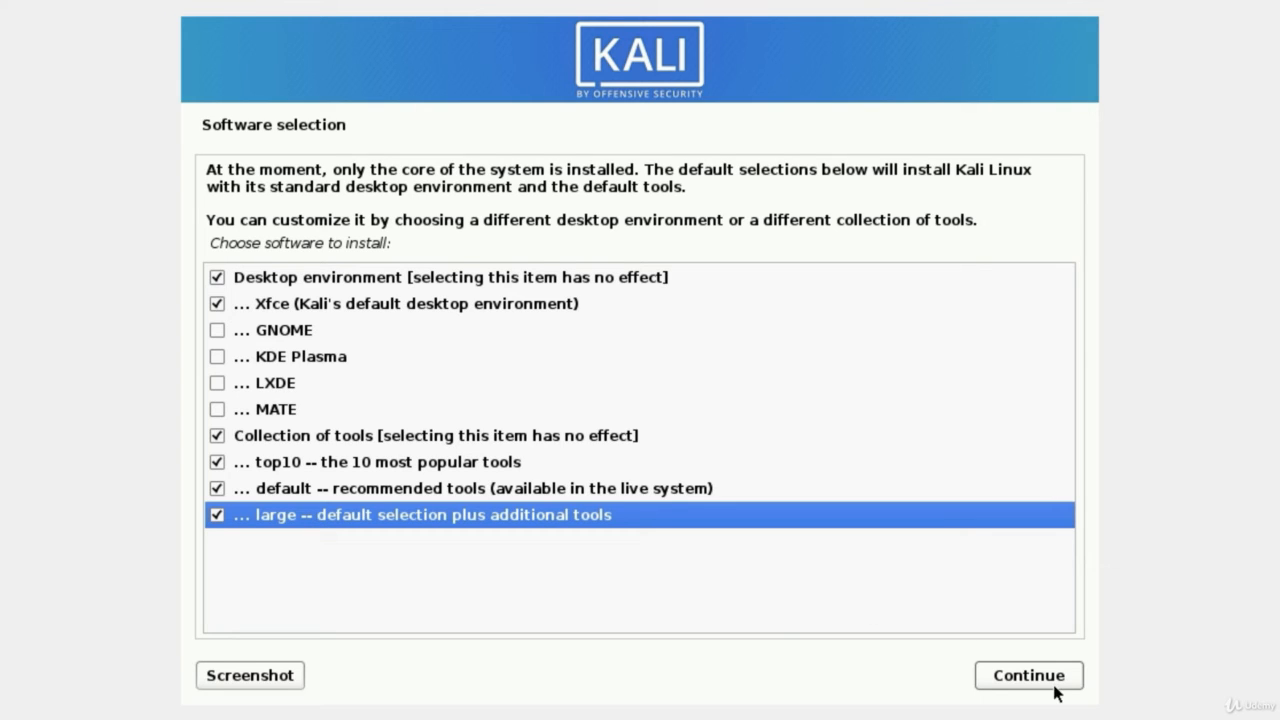
{"action": "left_click", "coordinate": [1007, 679]}
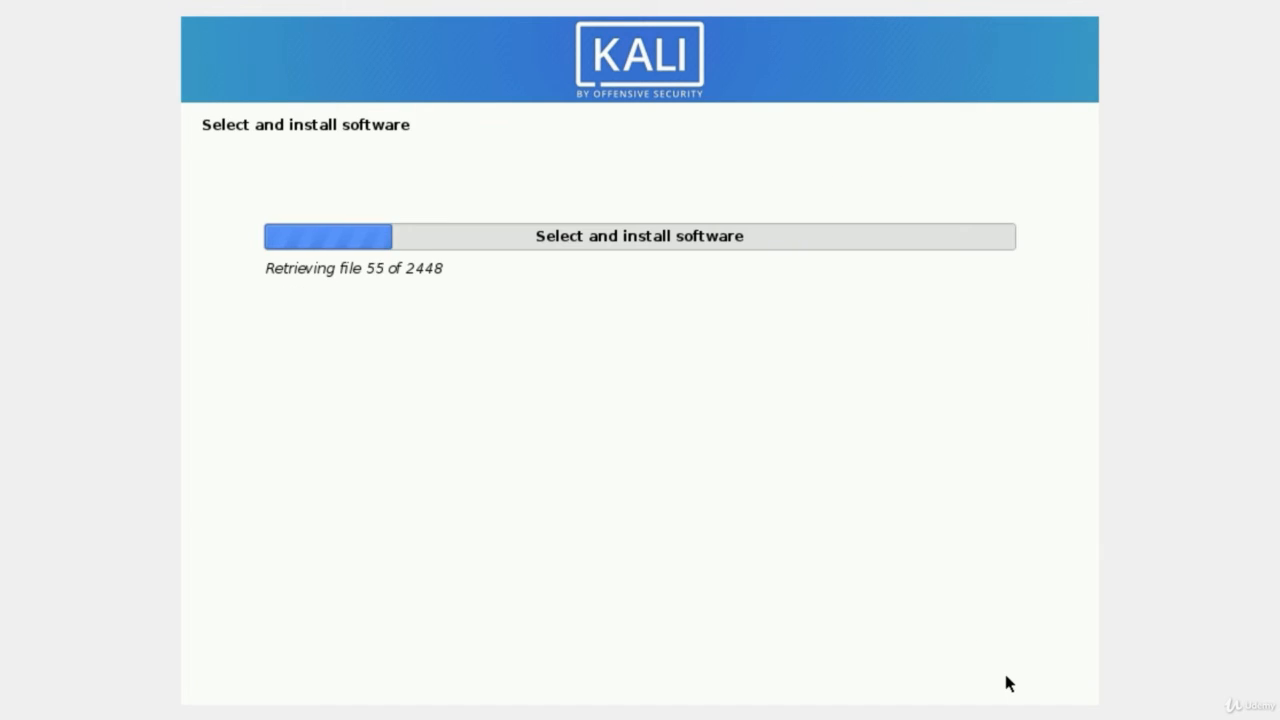